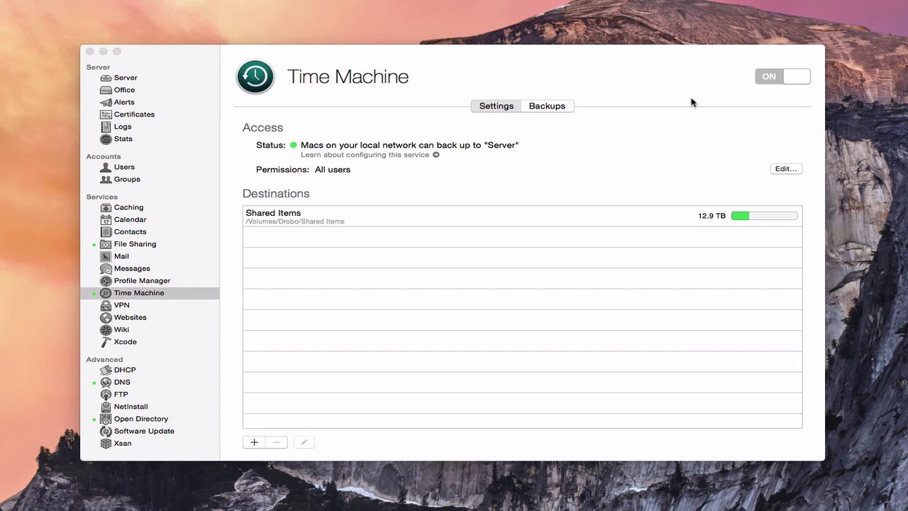
Minimize the Server window and review the available backup disks in the Time Machine settings of System Preferences
click(668, 90)
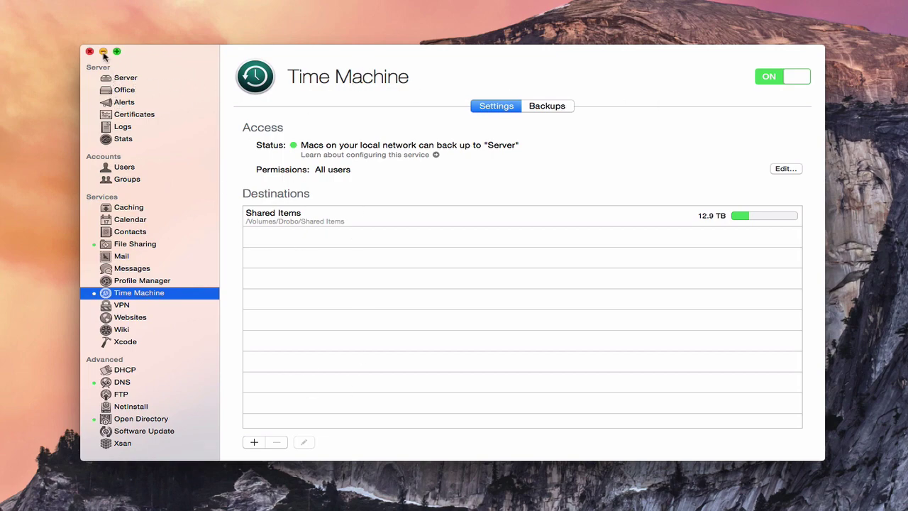
click(102, 51)
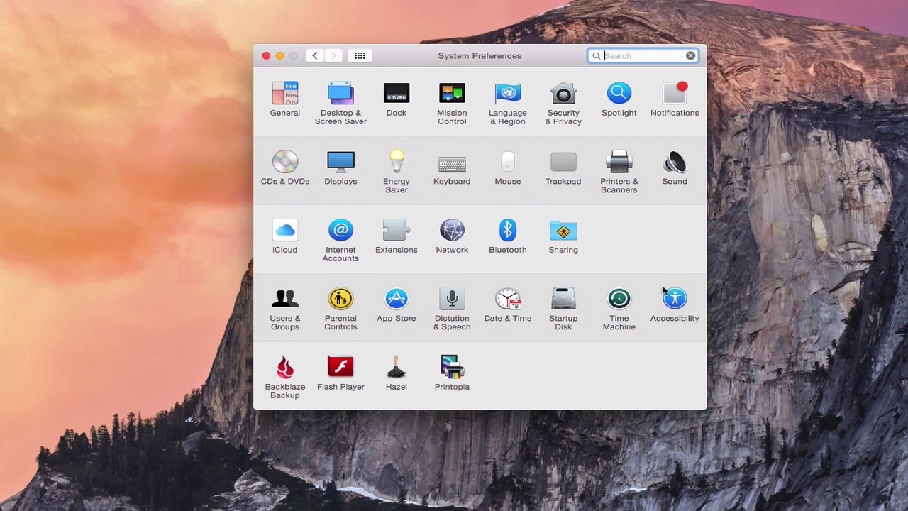
click(623, 298)
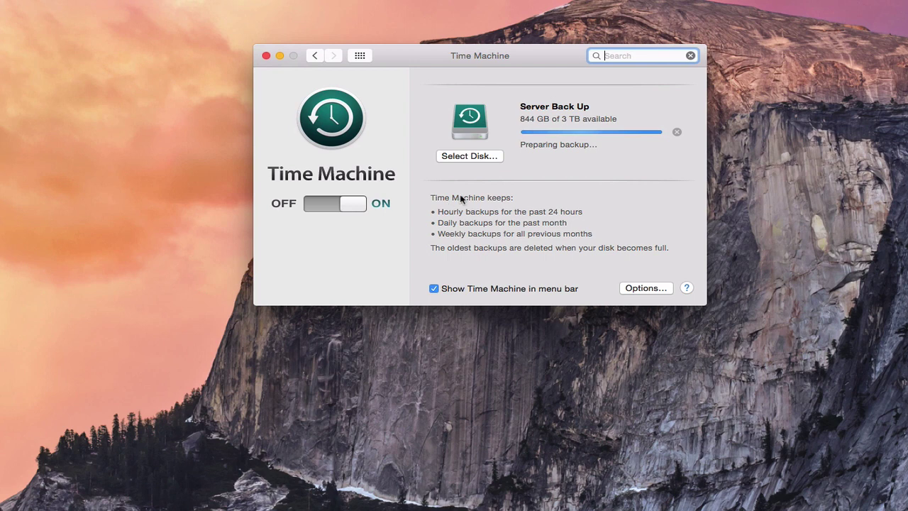
click(469, 157)
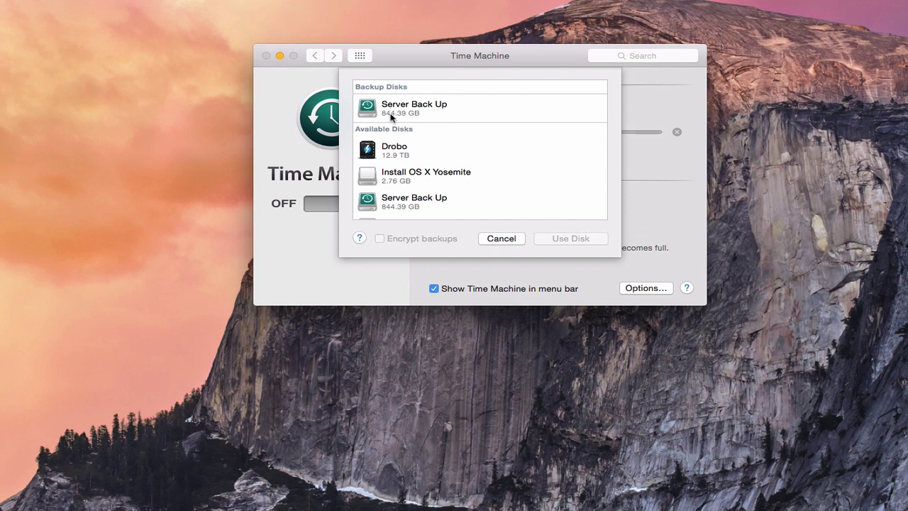
click(501, 239)
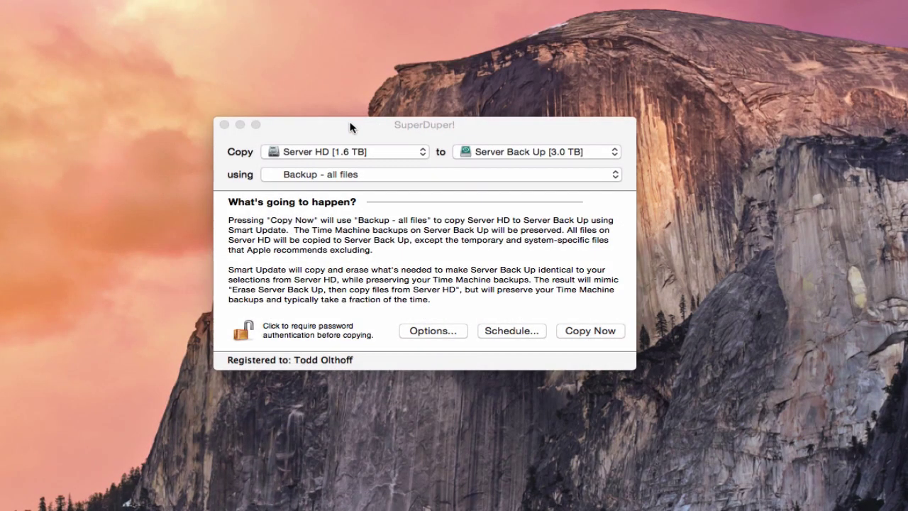
In SuperDuper!, review the available source disks, destination disks and copy scripts without changing the current selections
click(349, 127)
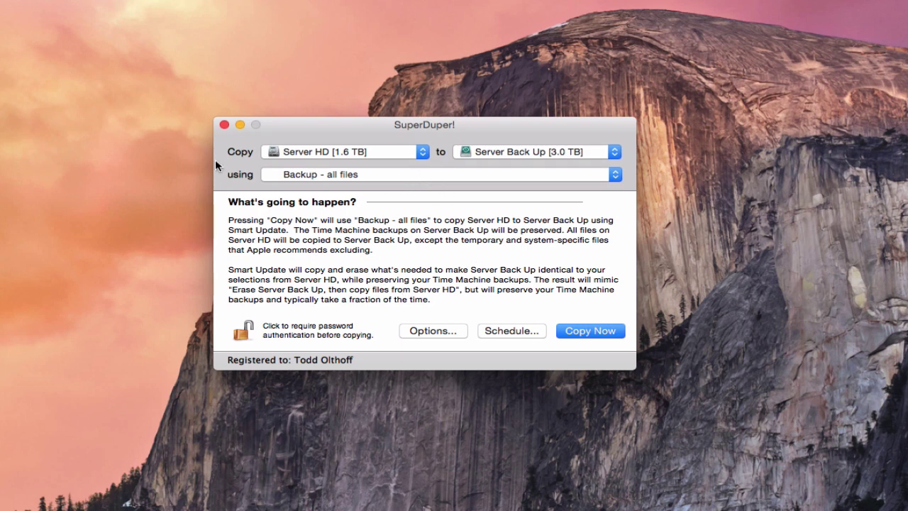
click(422, 153)
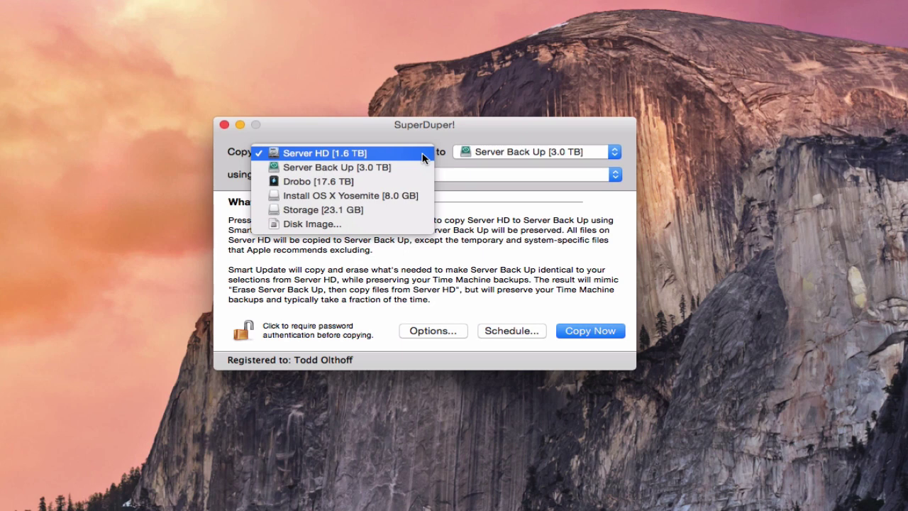
click(356, 134)
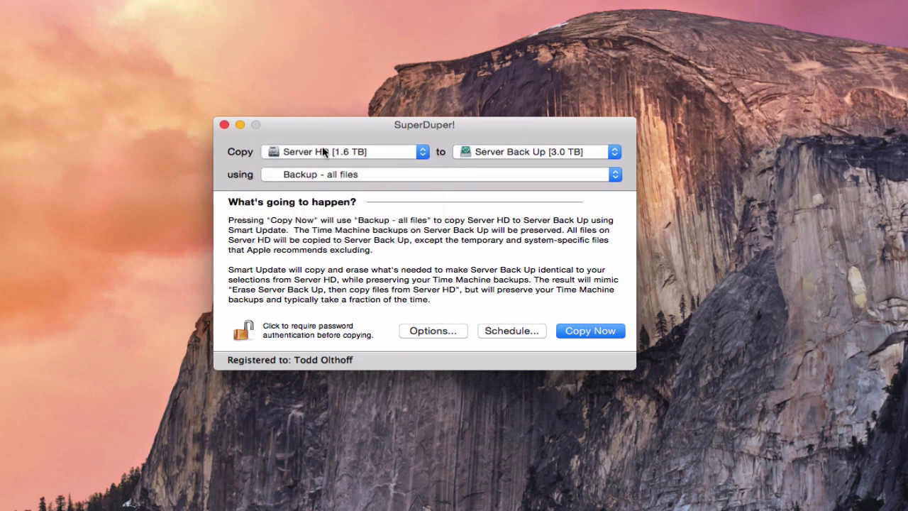
click(614, 154)
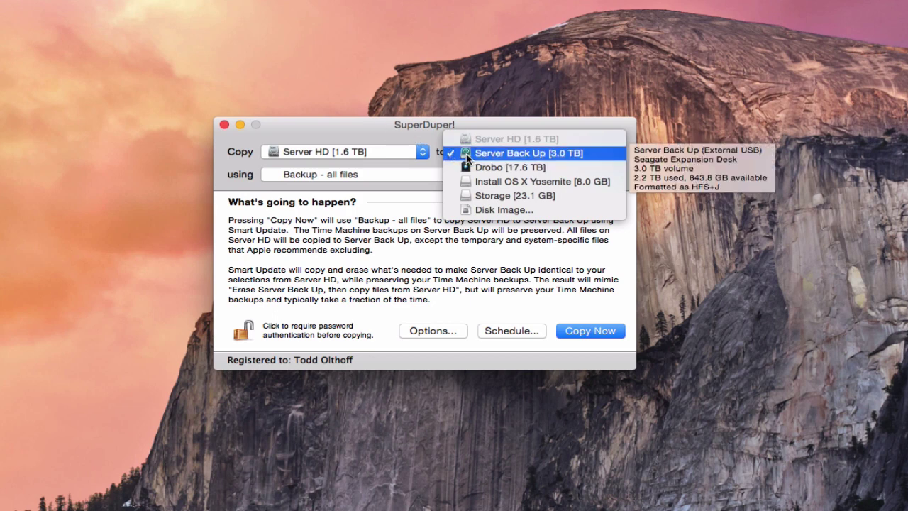
click(376, 127)
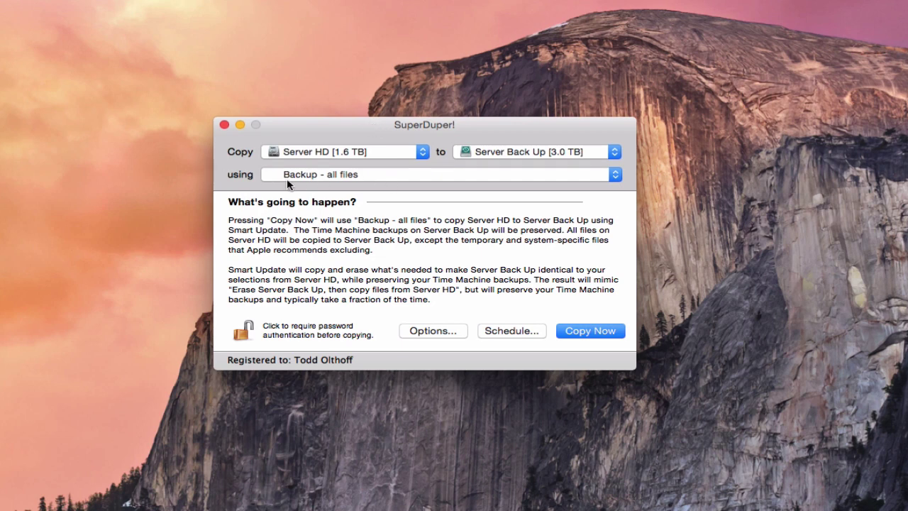
click(615, 174)
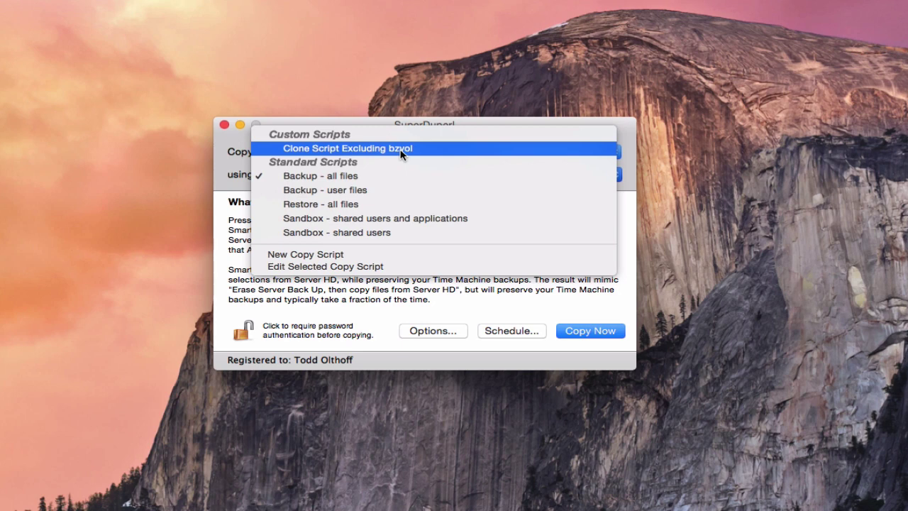
click(622, 128)
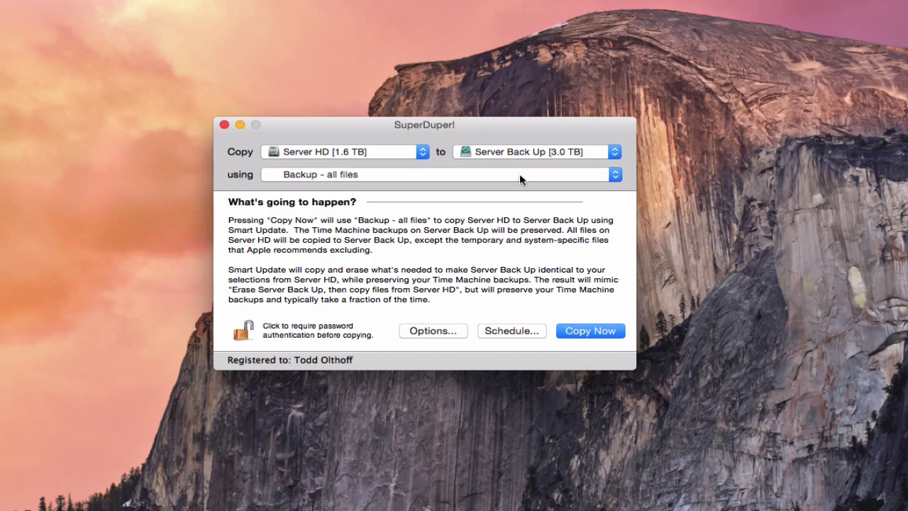
Review the general and advanced copy options, including the during-copy and on-completion choices, and close them
click(430, 333)
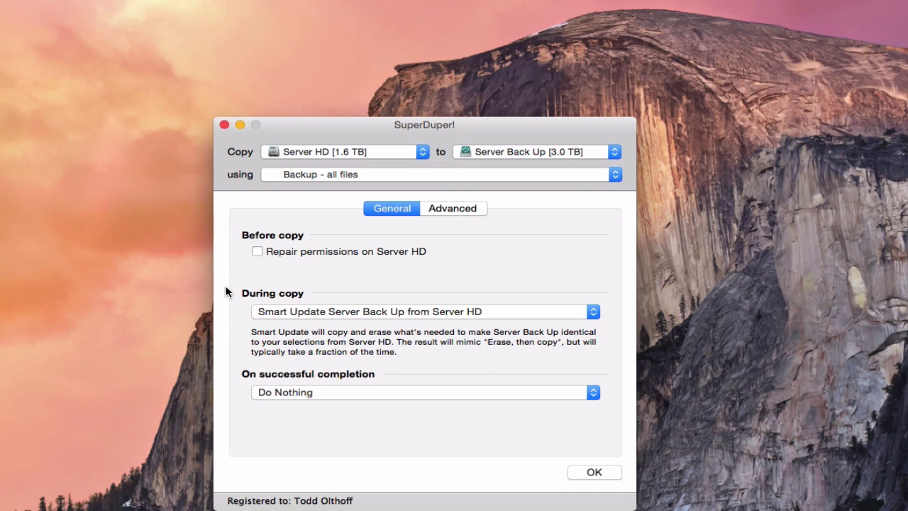
click(593, 313)
click(590, 395)
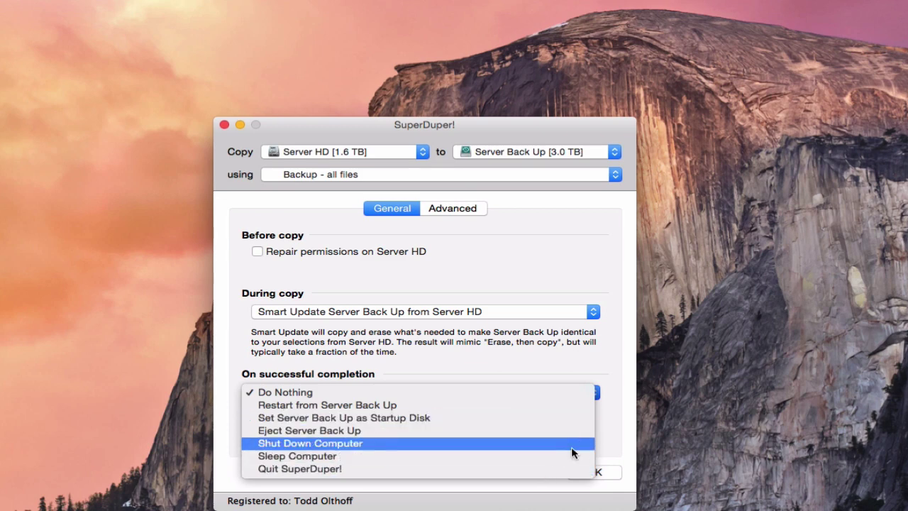
click(613, 360)
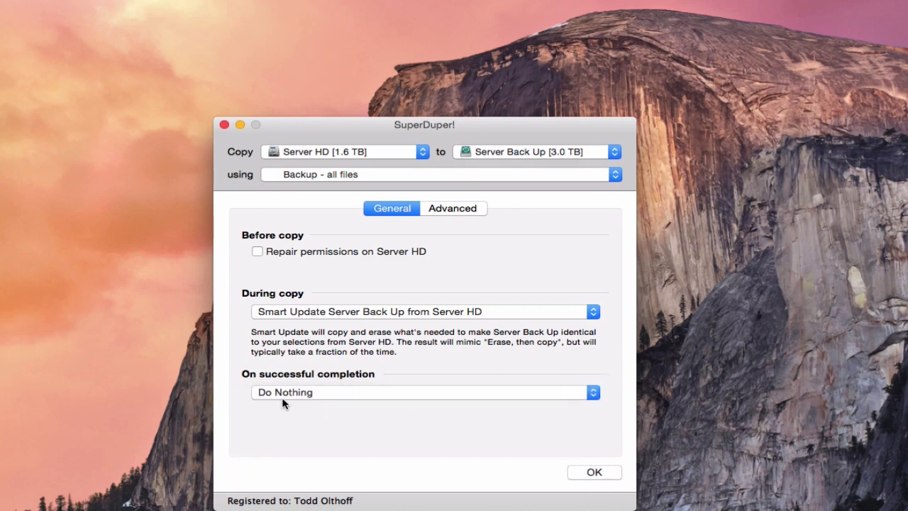
click(446, 210)
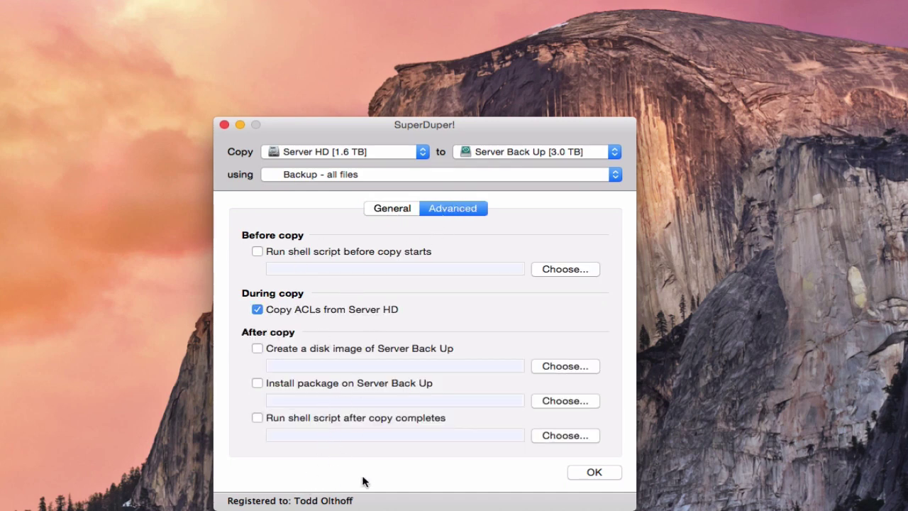
click(391, 207)
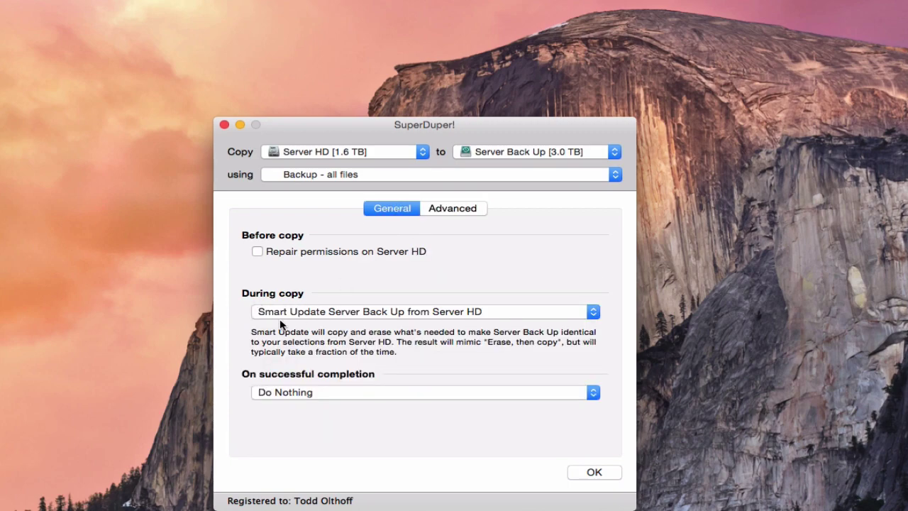
click(595, 472)
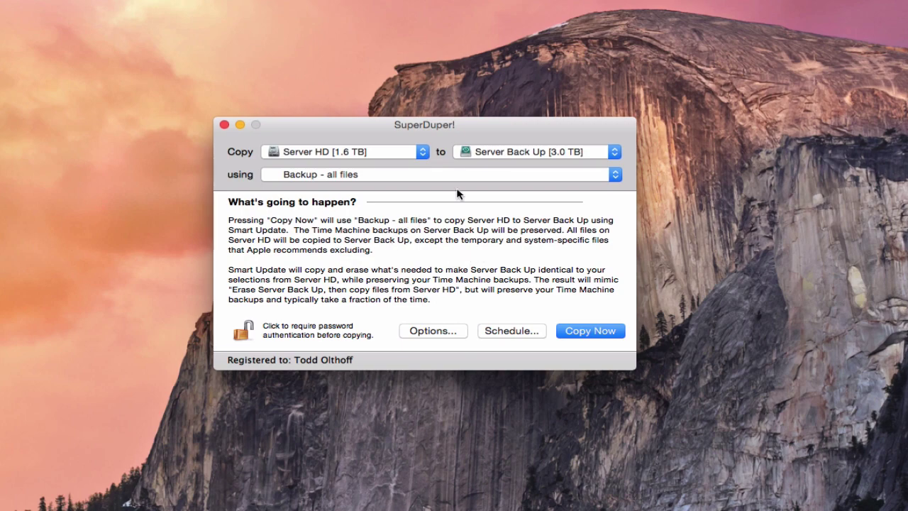
Schedule the Server HD to Server Back Up copy for Monday through Friday, starting at 12:30 AM
click(504, 329)
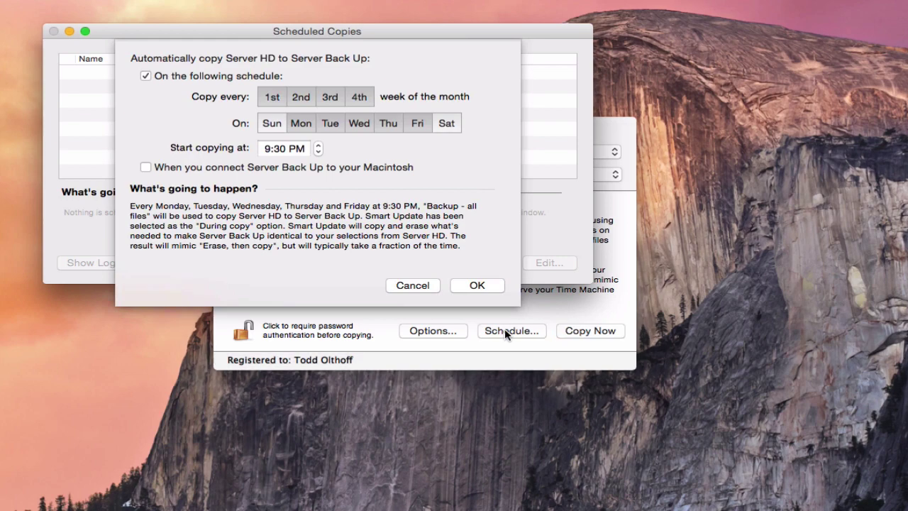
drag(340, 35, 488, 109)
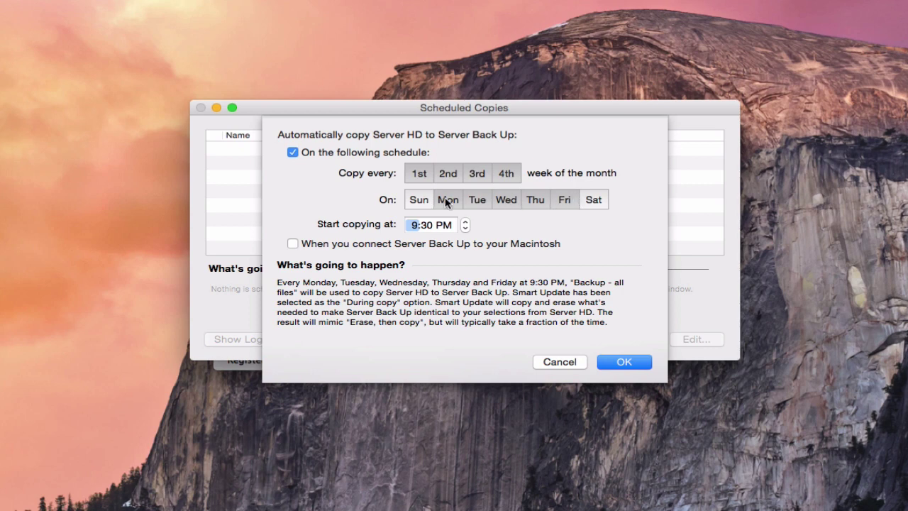
click(465, 222)
click(465, 222)
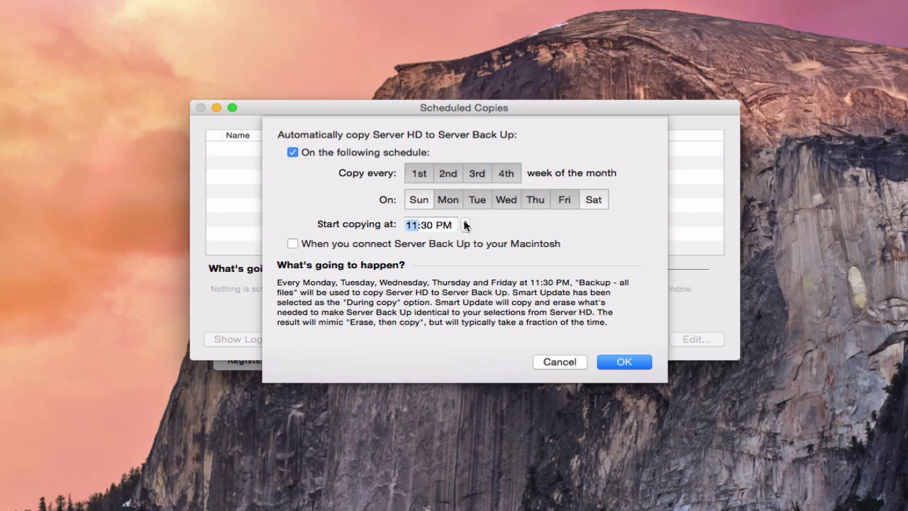
click(464, 222)
click(614, 358)
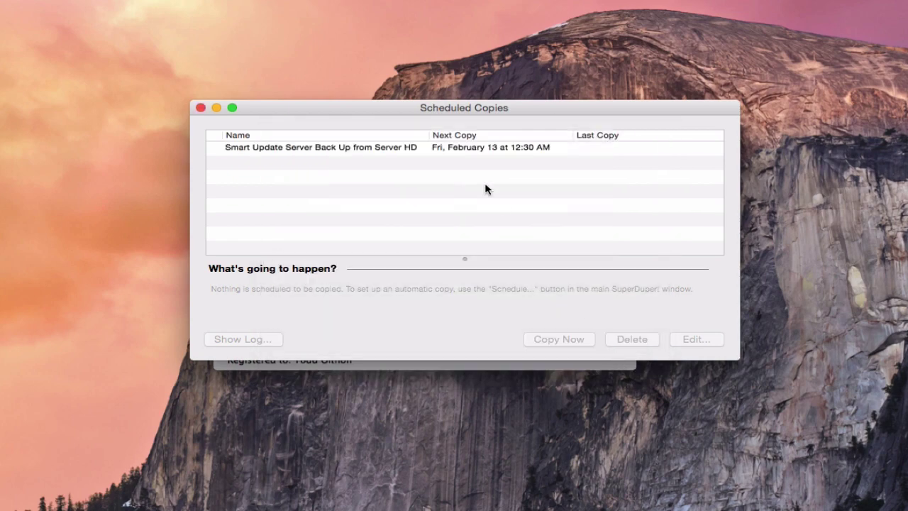
Run the scheduled Smart Update copy of Server HD to Server Back Up immediately
click(301, 153)
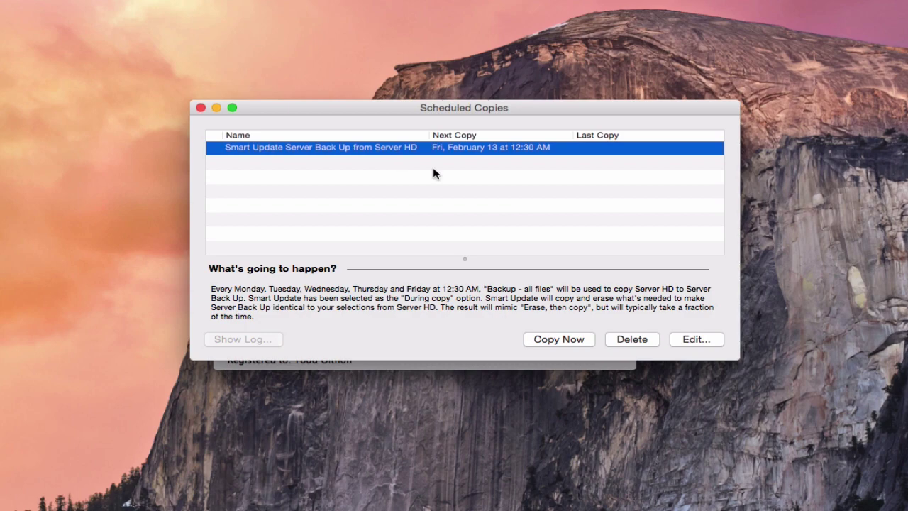
click(563, 339)
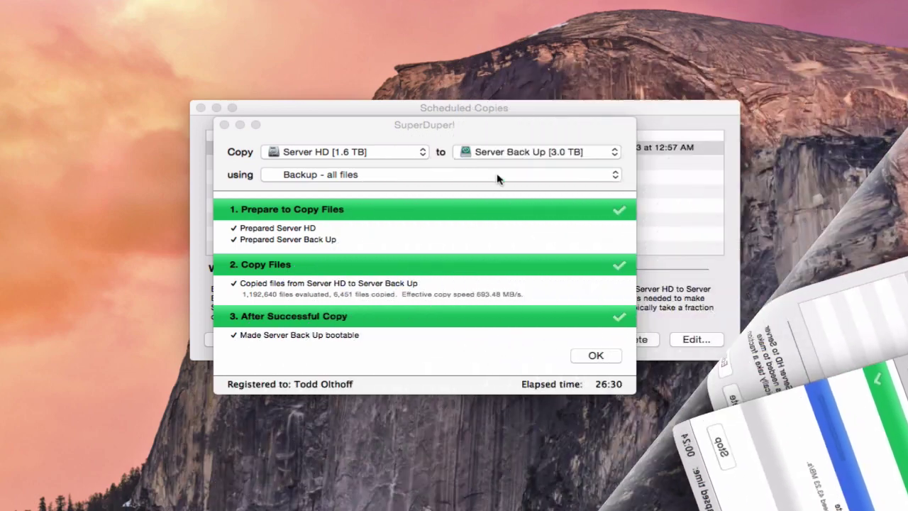
click(472, 132)
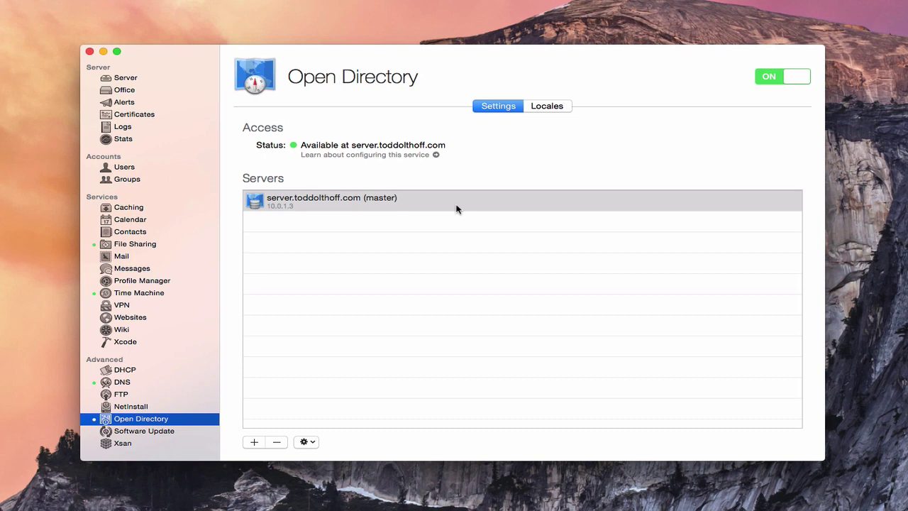
In the Server app, start archiving the Open Directory master, with the archive file saved as Untitled in the Server Backup folder
click(342, 199)
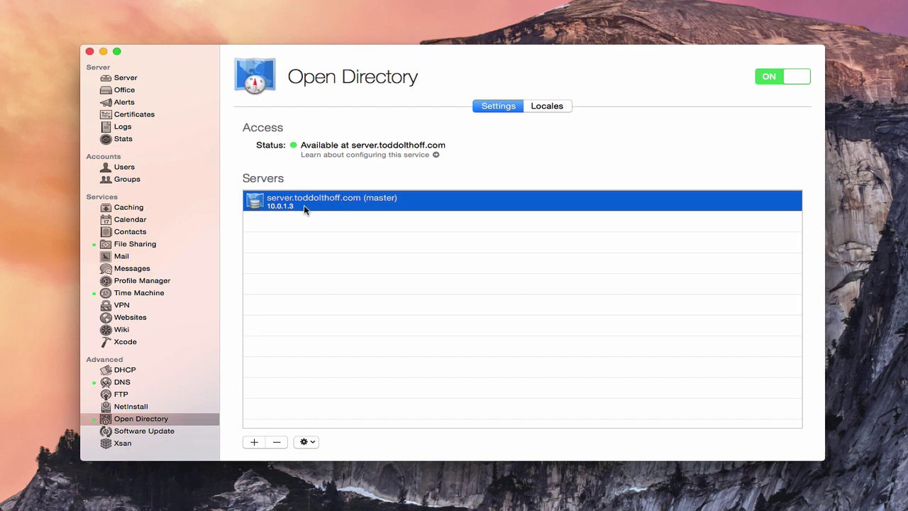
click(312, 443)
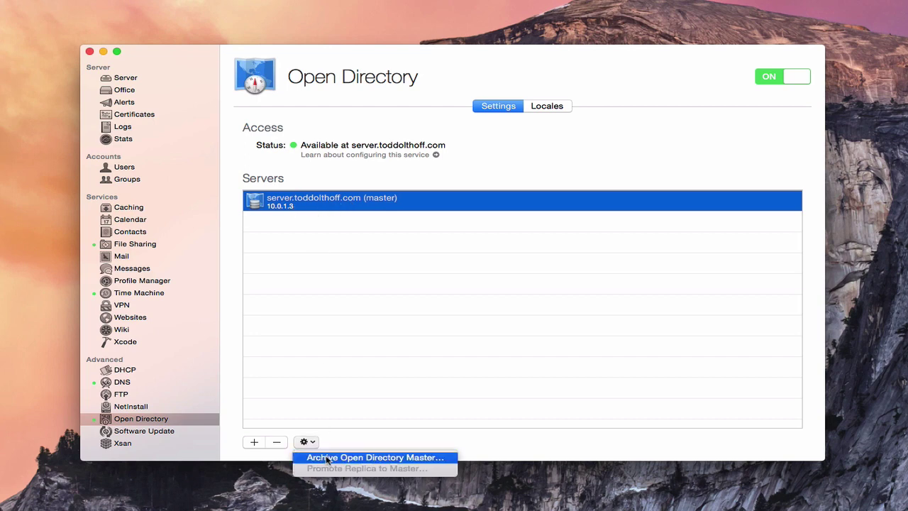
click(323, 458)
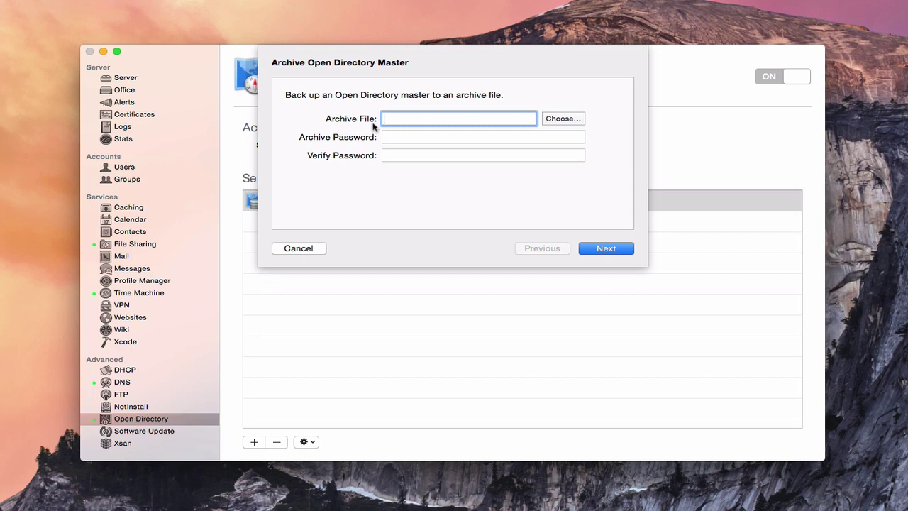
click(571, 121)
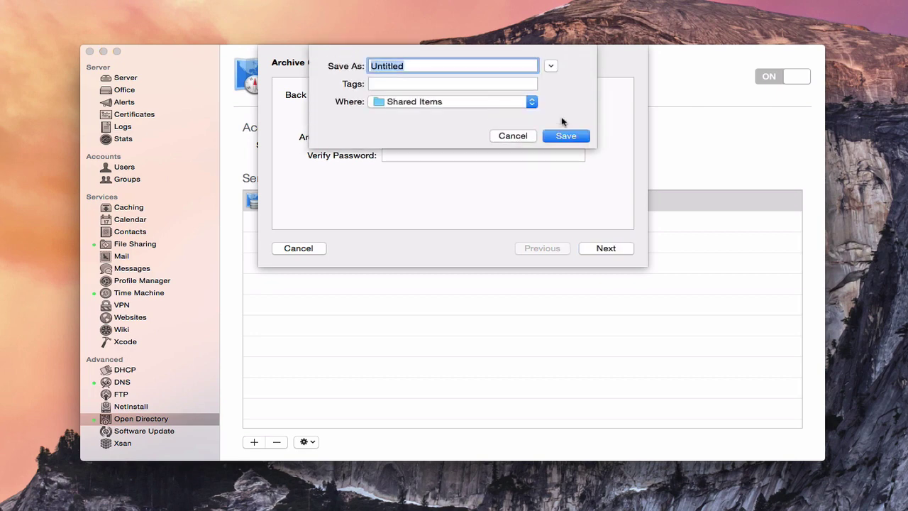
click(550, 66)
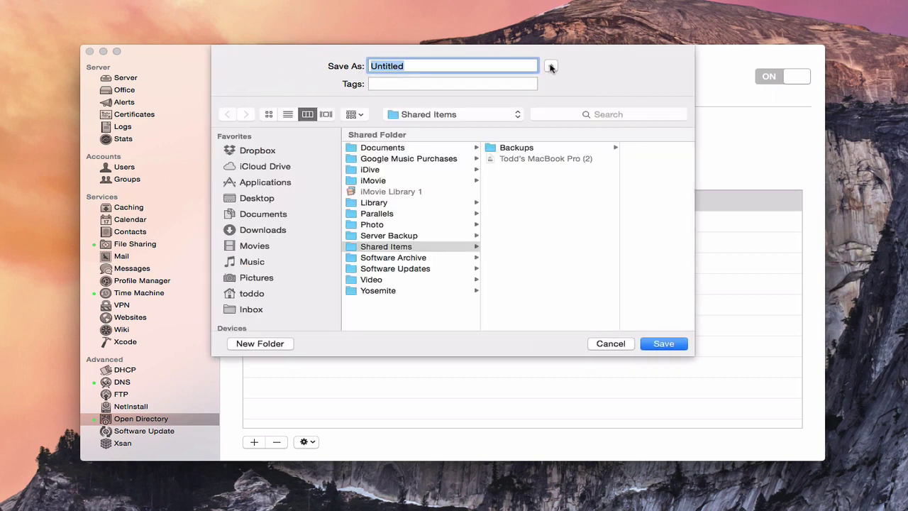
click(394, 237)
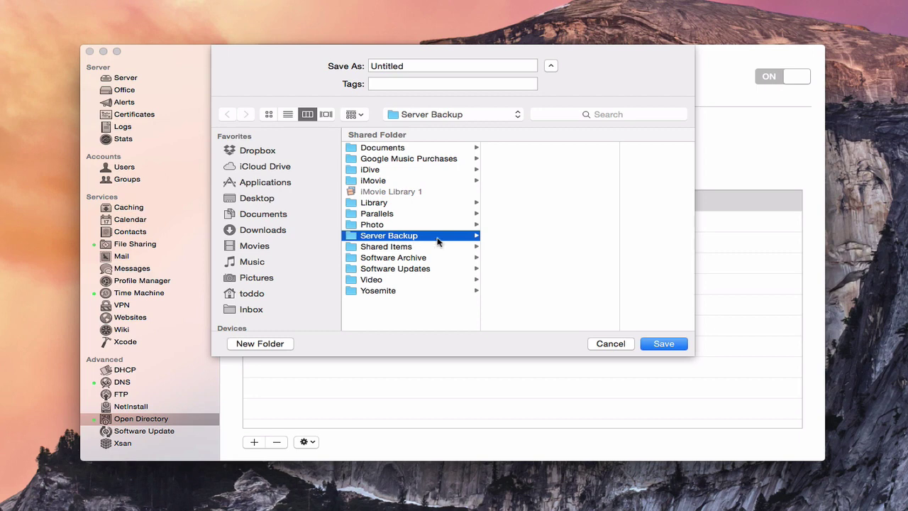
click(664, 344)
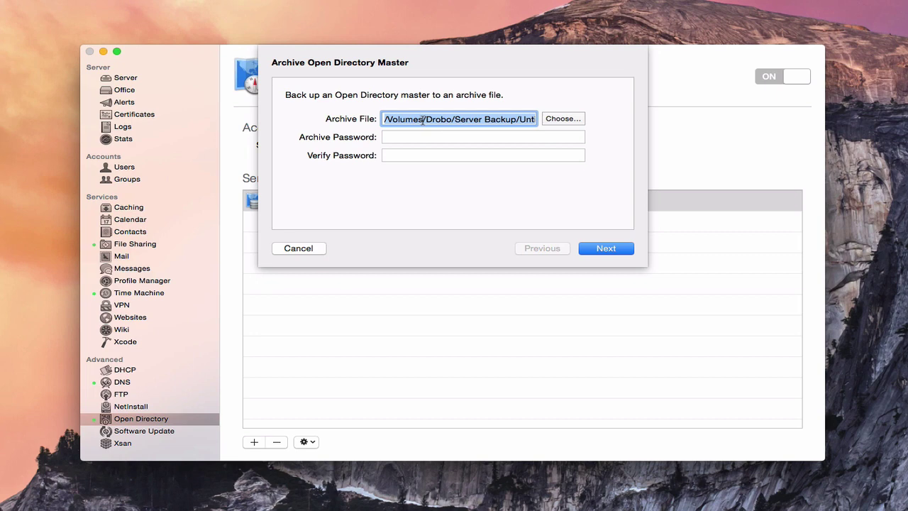
Enter and verify the archive password, and continue to the confirmation of the archive settings
click(394, 137)
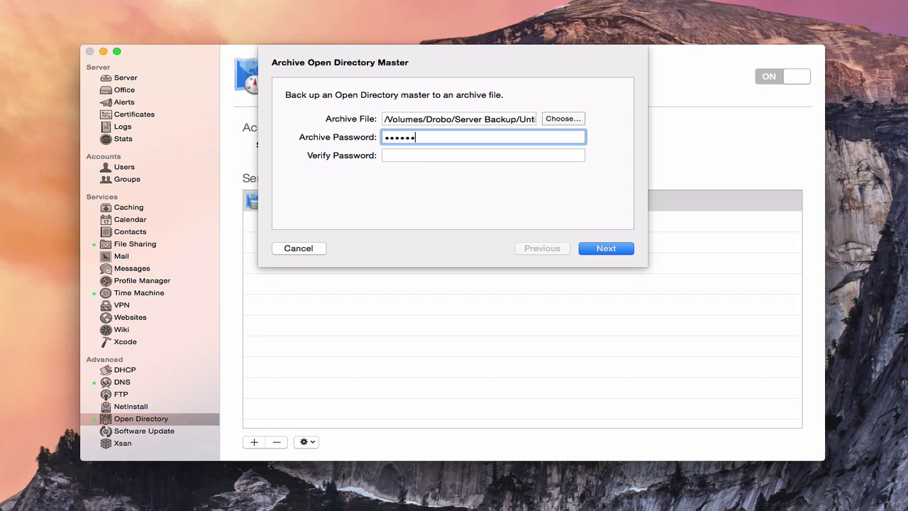
text(••)
key(Tab)
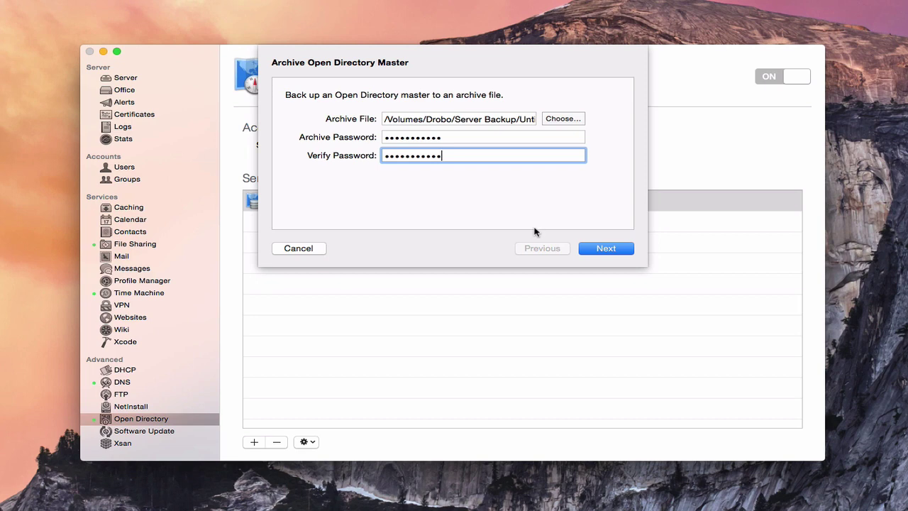
click(607, 249)
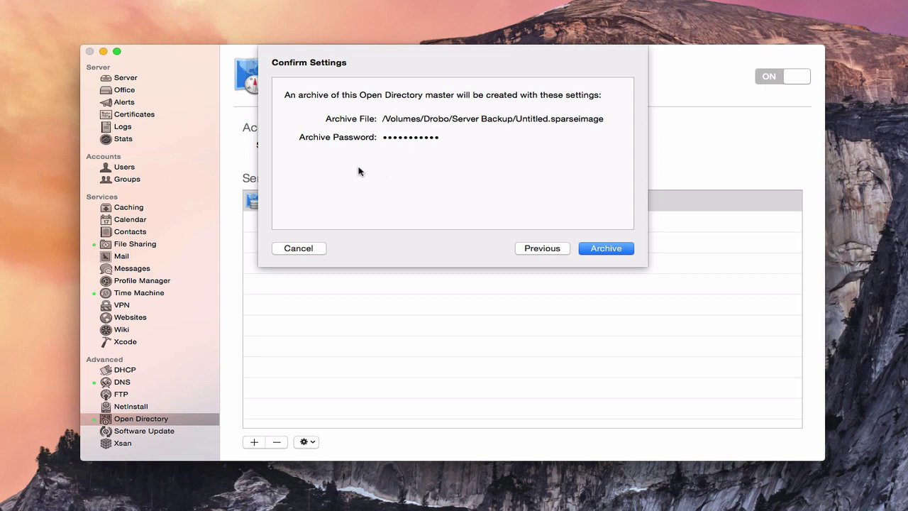
Create the Open Directory archive with the confirmed settings, and check Untitled.sparseimage in the Drobo's Server Backup folder in Finder
click(605, 247)
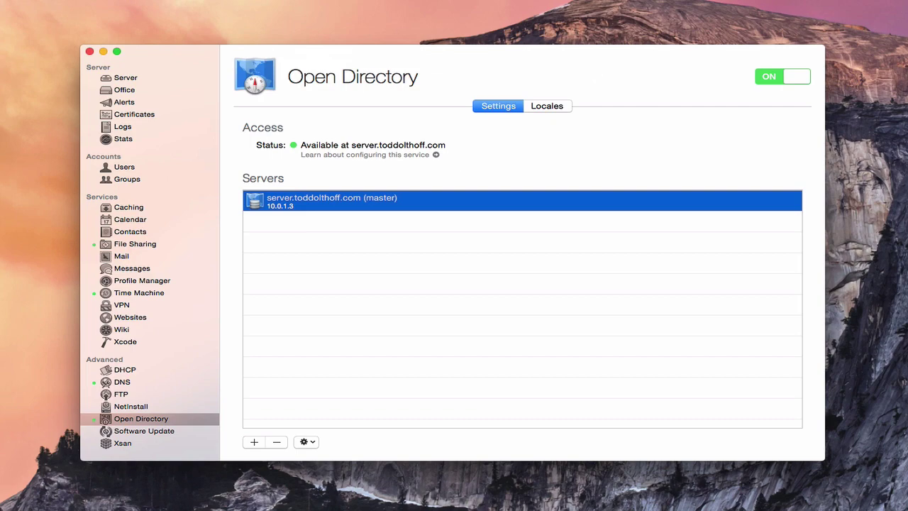
drag(167, 6, 202, 70)
scroll(161, 299, down, 3)
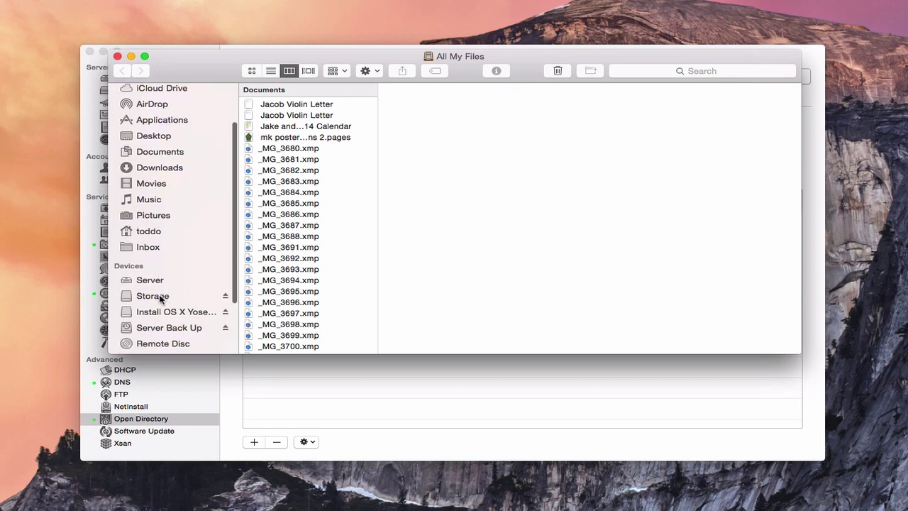
scroll(160, 298, down, 3)
click(152, 296)
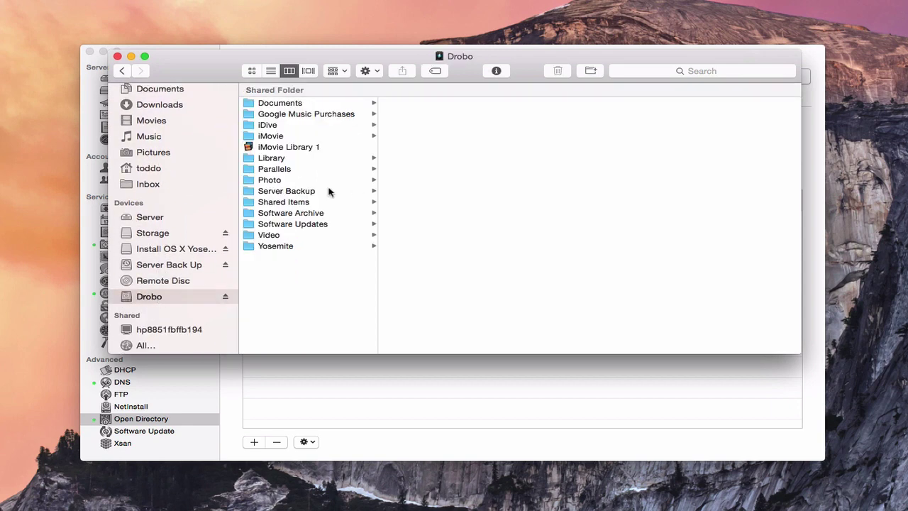
click(293, 192)
click(410, 105)
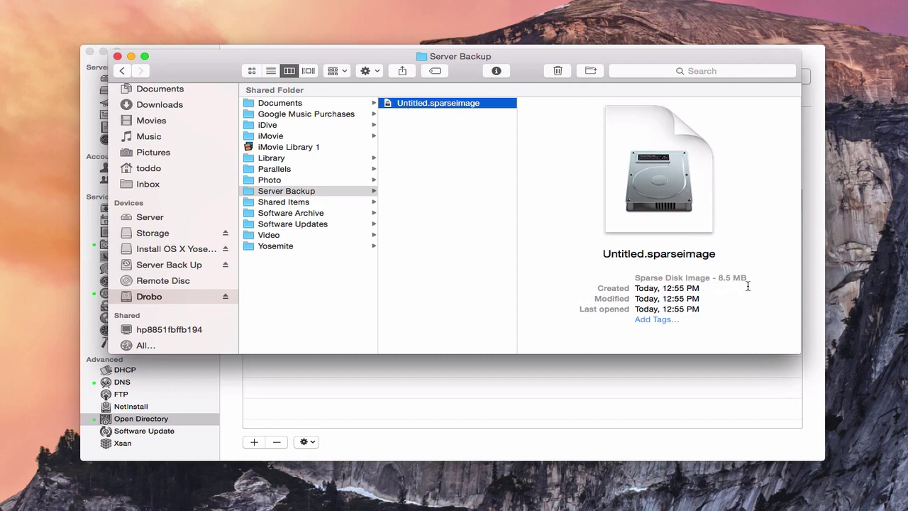
click(118, 57)
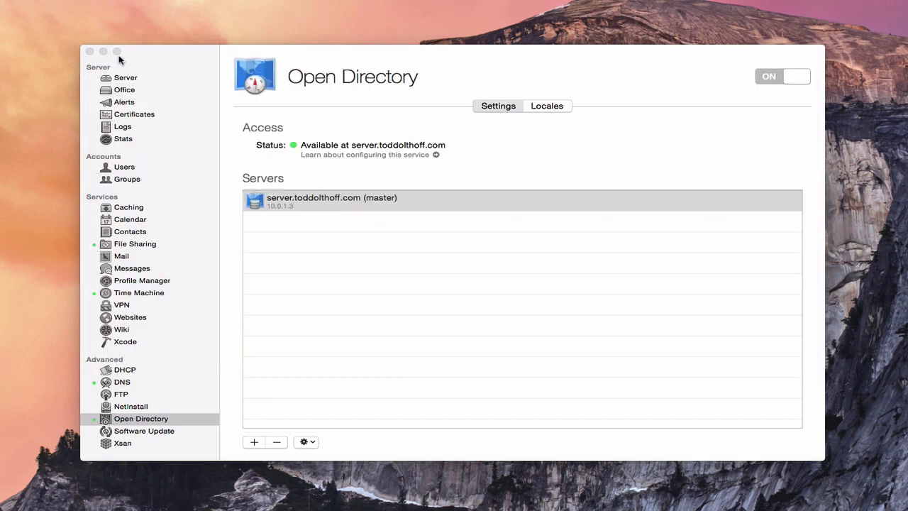
click(320, 208)
click(310, 443)
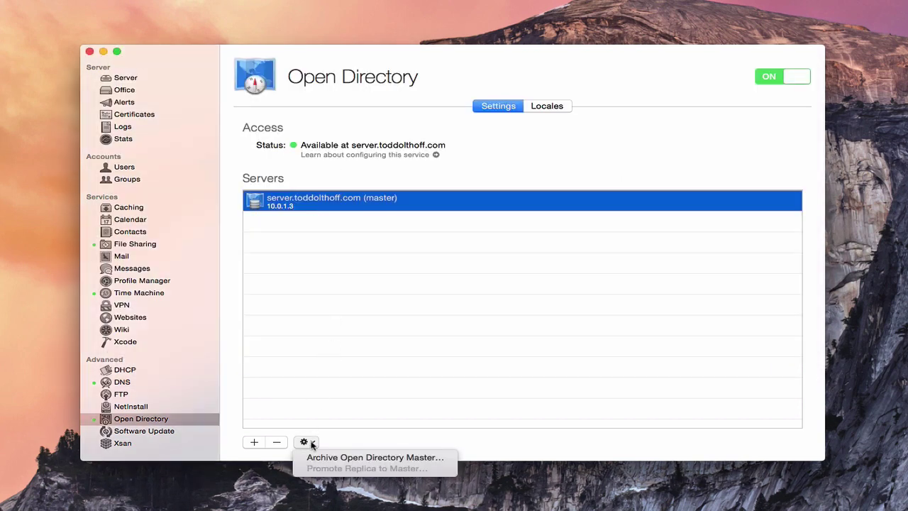
click(356, 200)
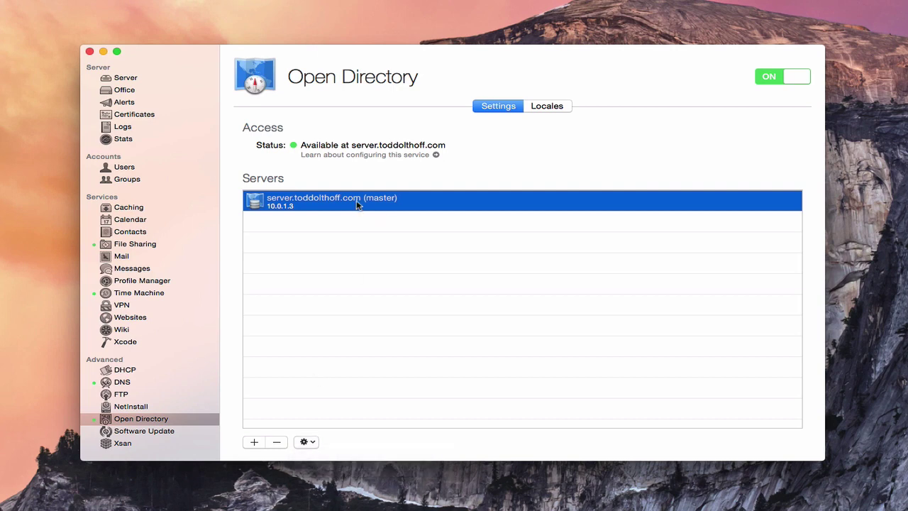
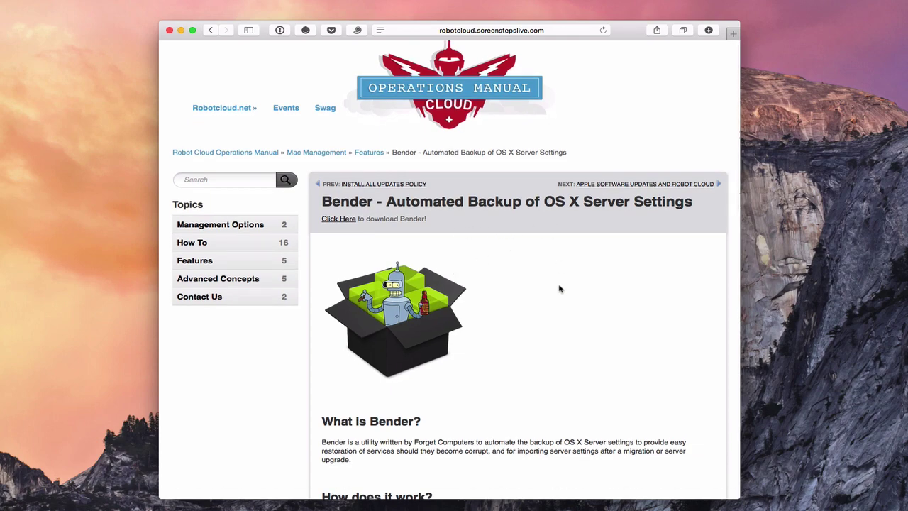
Read the Bender web page for how the backup utility works, which OS X Server versions it supports and how to restore its backups
scroll(560, 288, down, 5)
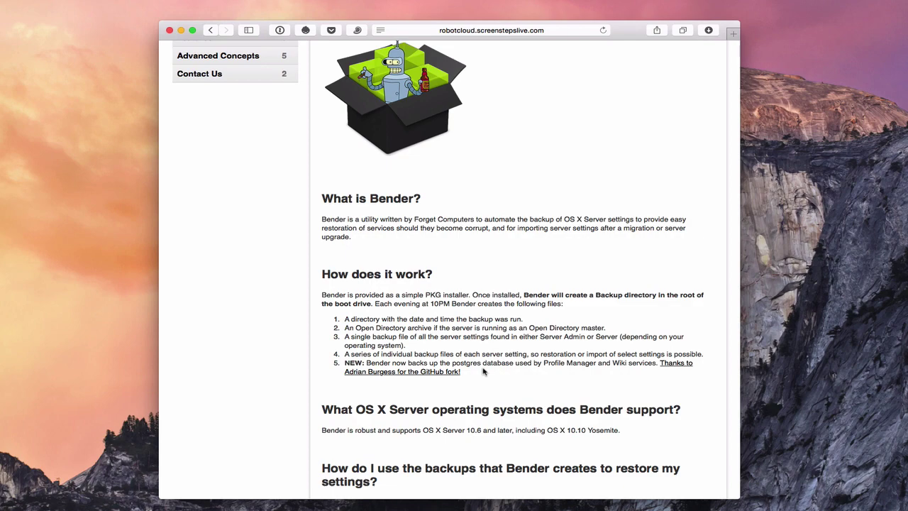
scroll(520, 360, down, 3)
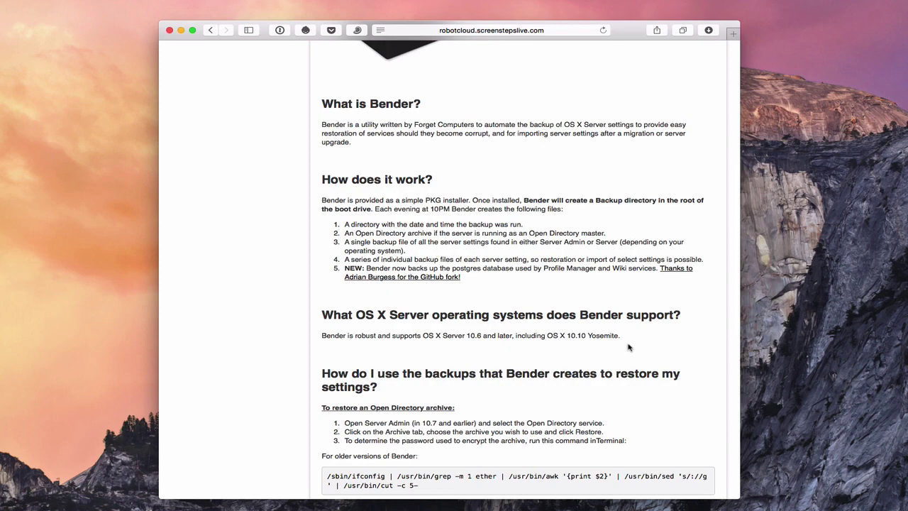
scroll(630, 344, down, 5)
scroll(629, 346, down, 4)
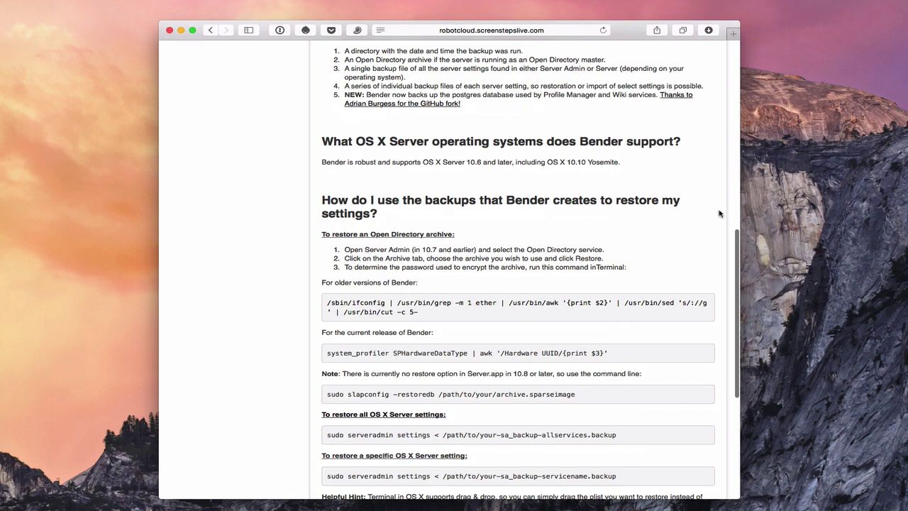
scroll(551, 310, down, 6)
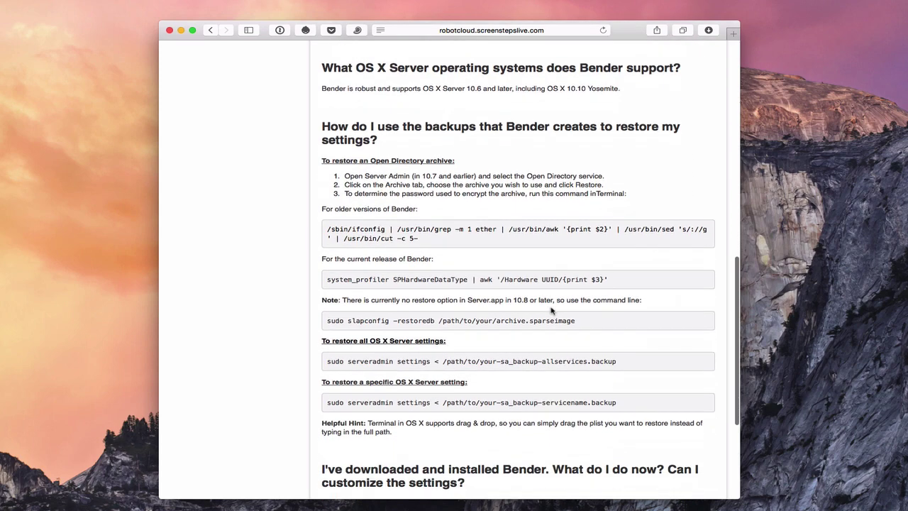
scroll(551, 310, down, 4)
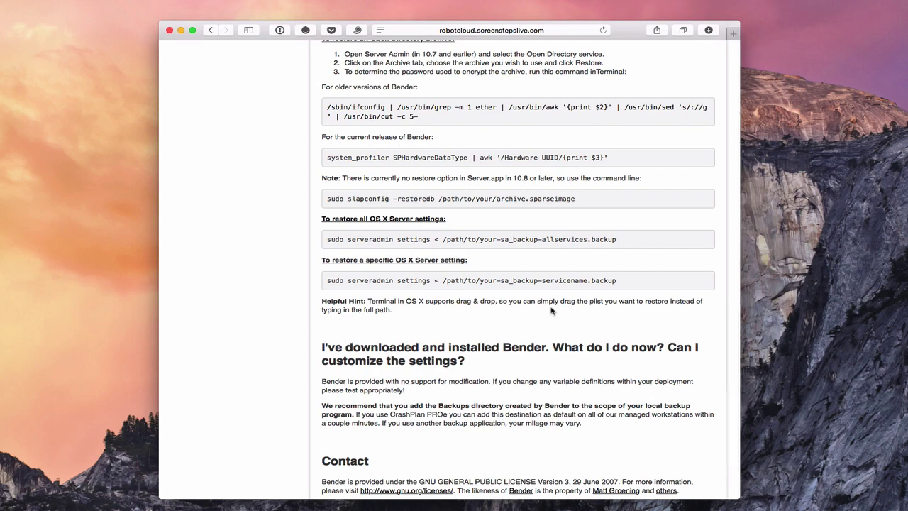
scroll(551, 310, down, 4)
scroll(551, 310, up, 15)
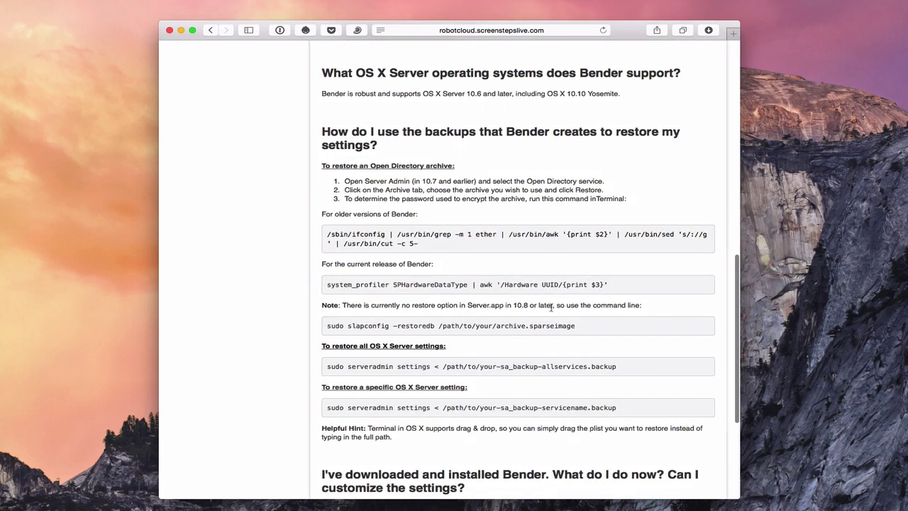
scroll(552, 309, up, 10)
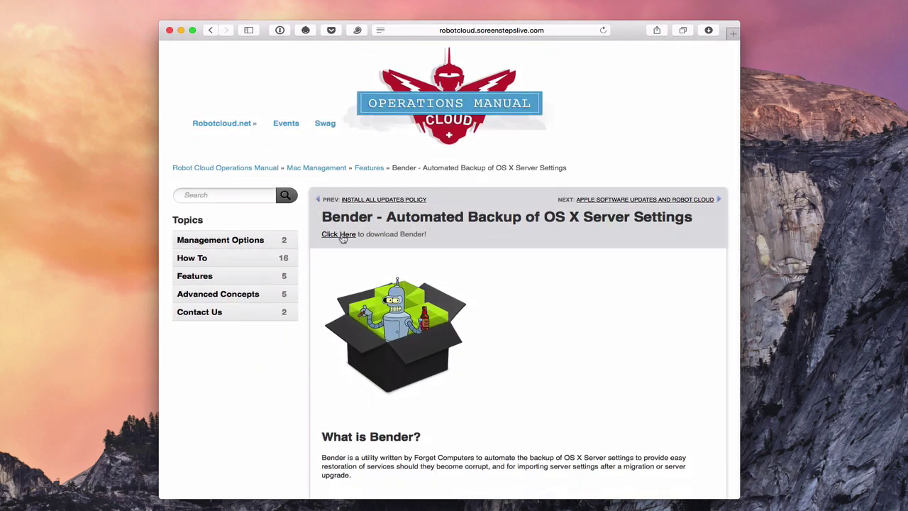
Open the downloaded Bender.pkg installer, minimize the browser window, and agree to the software license
click(709, 30)
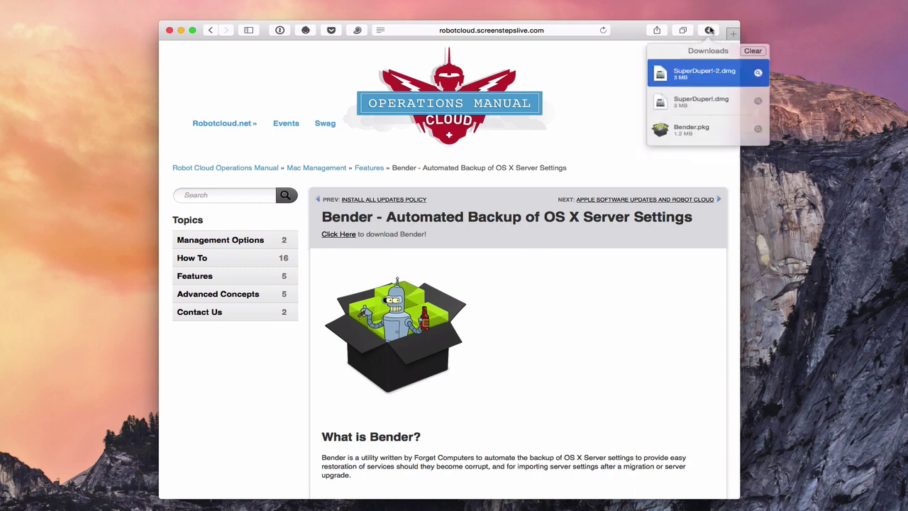
double_click(665, 129)
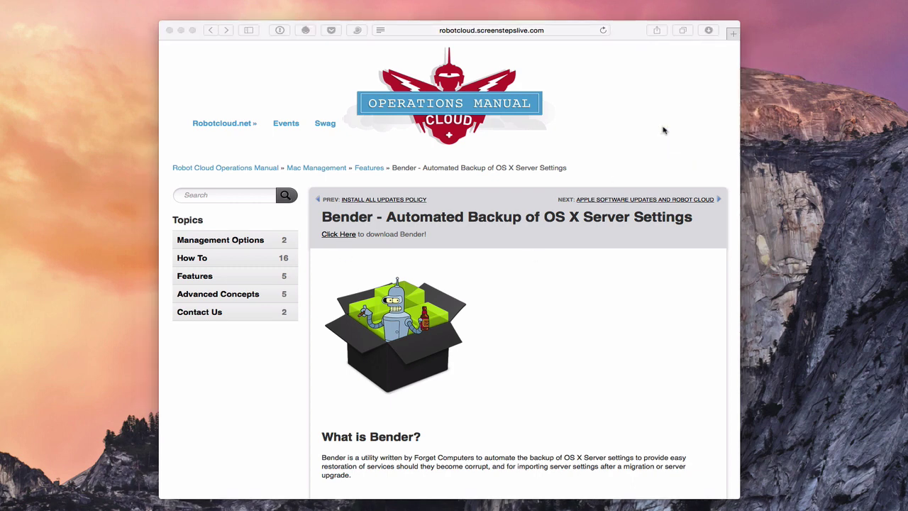
click(181, 31)
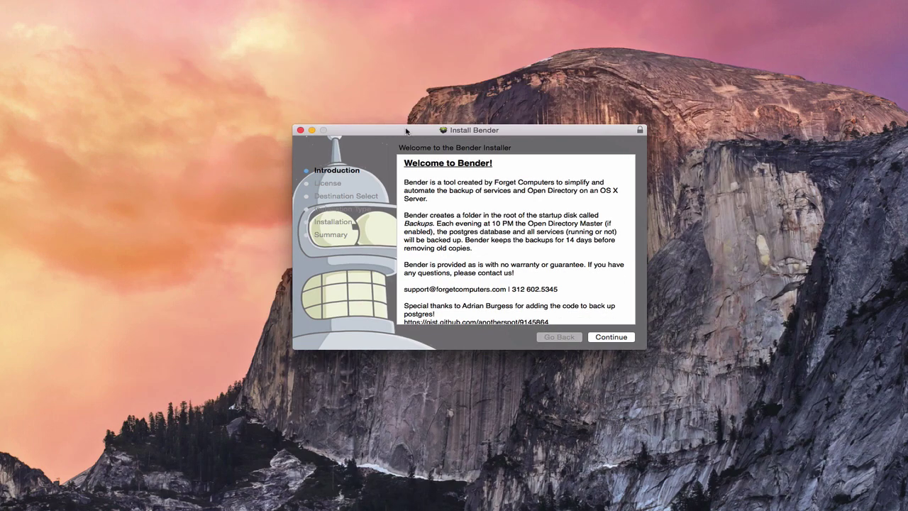
click(609, 338)
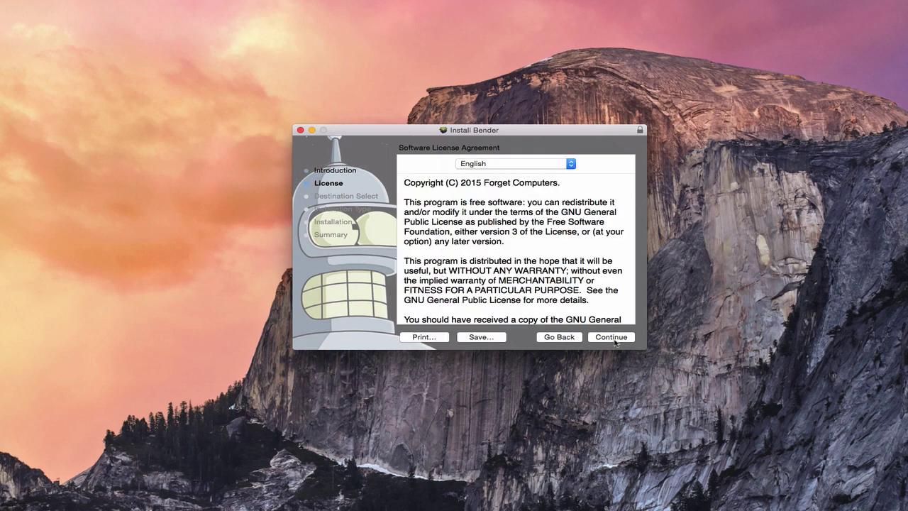
click(610, 338)
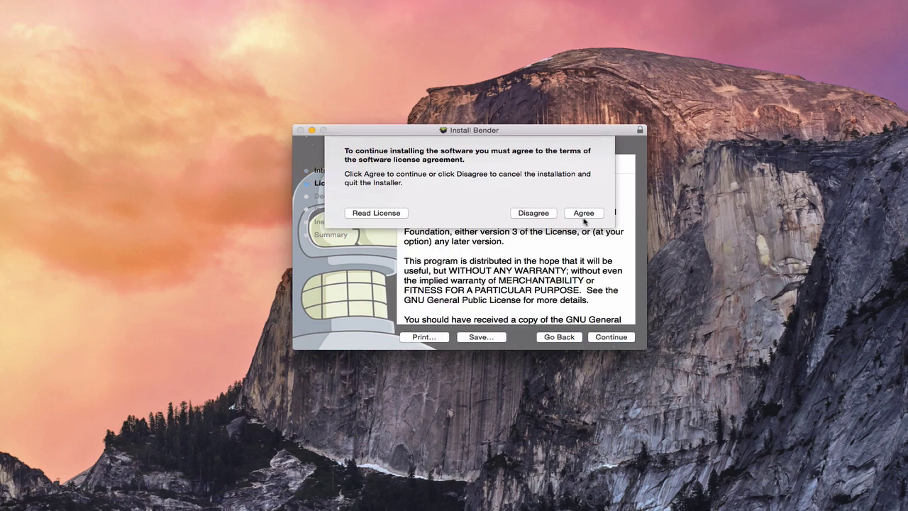
click(583, 214)
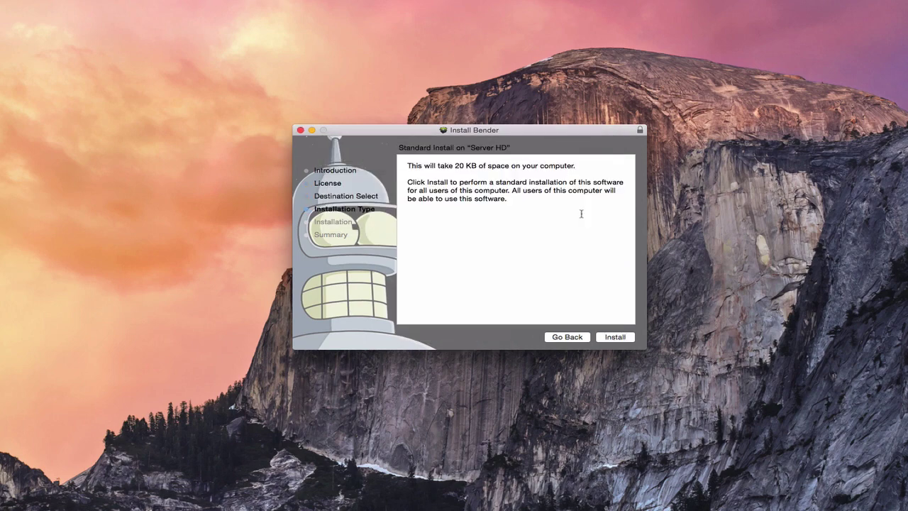
Run the standard Bender installation on Server HD, authorize it with the account password, and close the installer
click(615, 339)
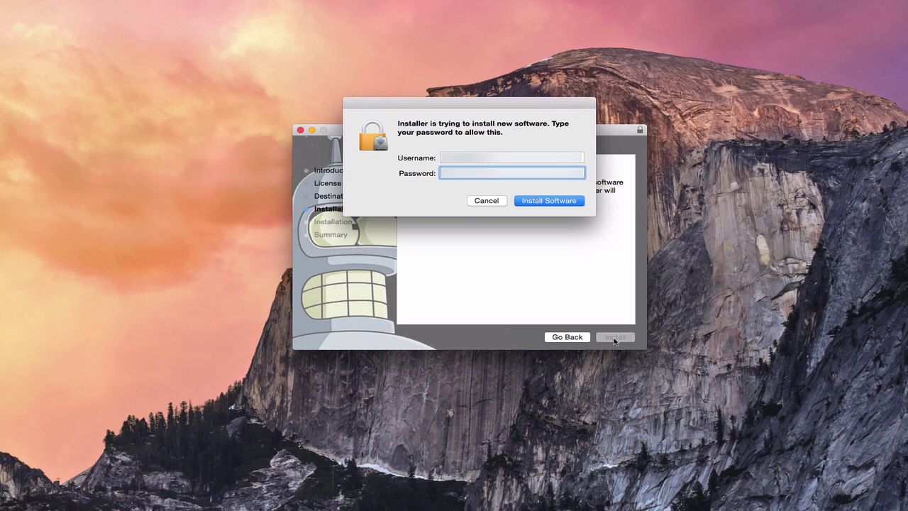
text(••)
key(Return)
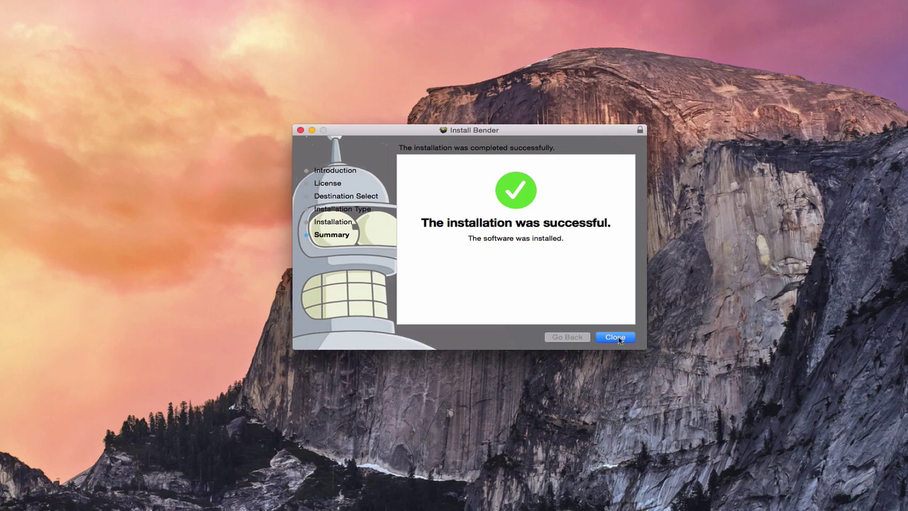
click(616, 338)
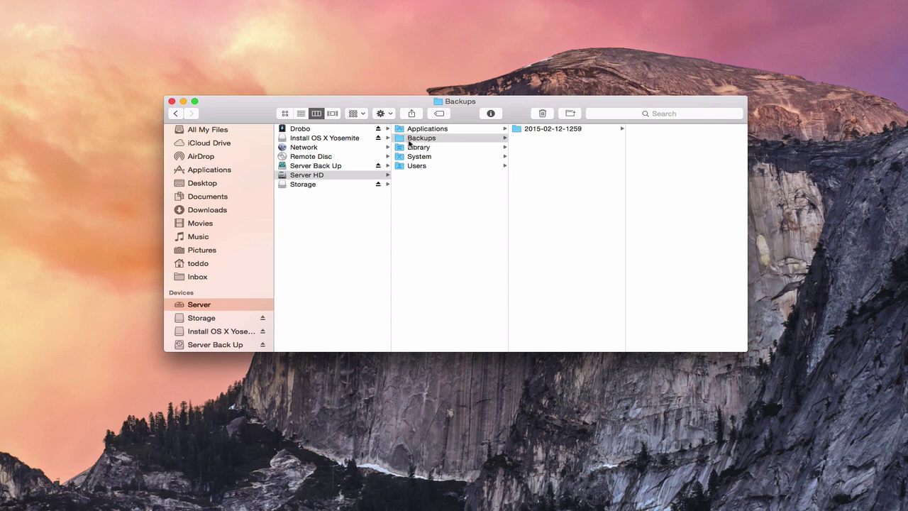
click(544, 131)
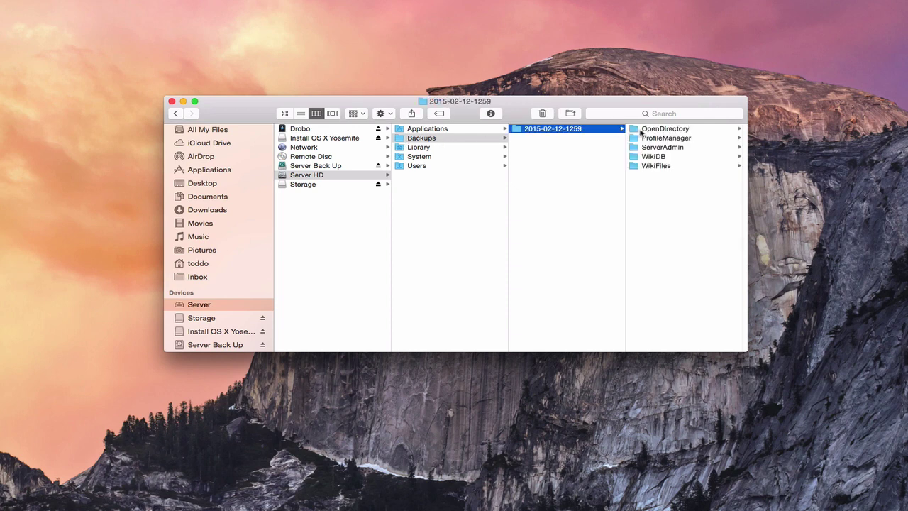
click(664, 130)
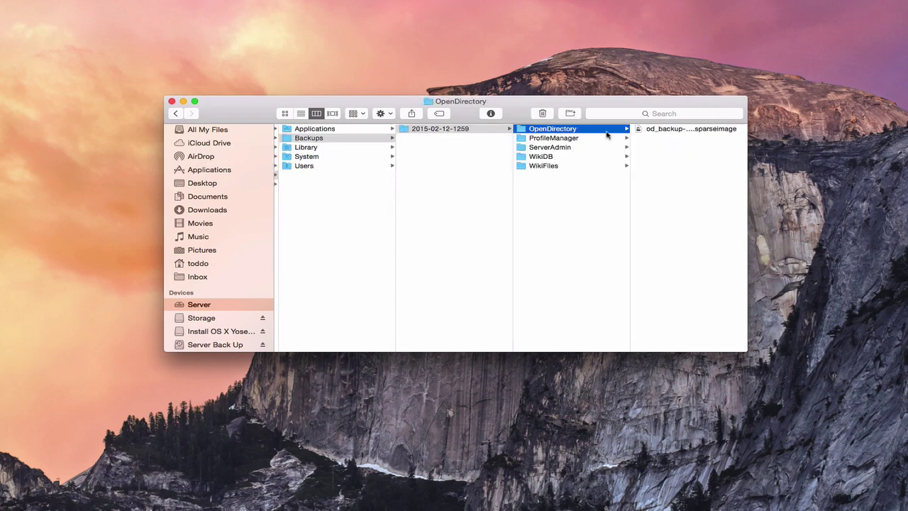
click(562, 139)
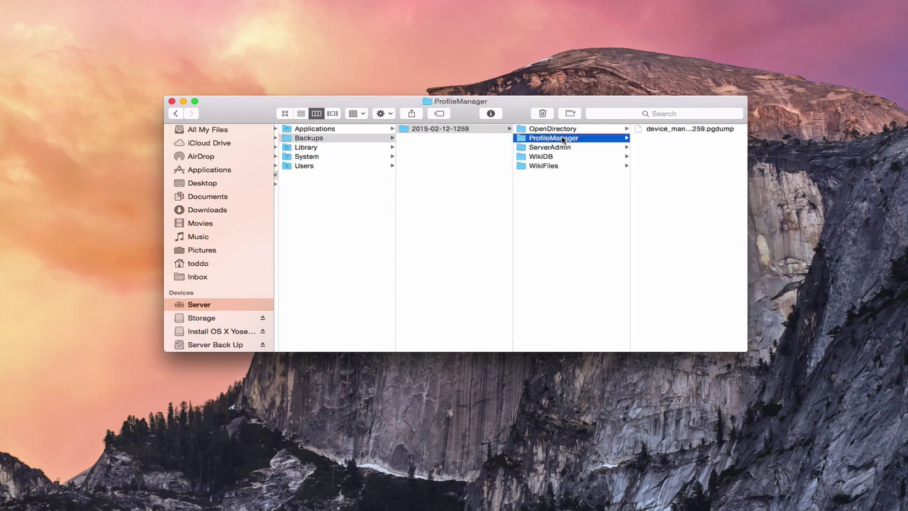
click(557, 148)
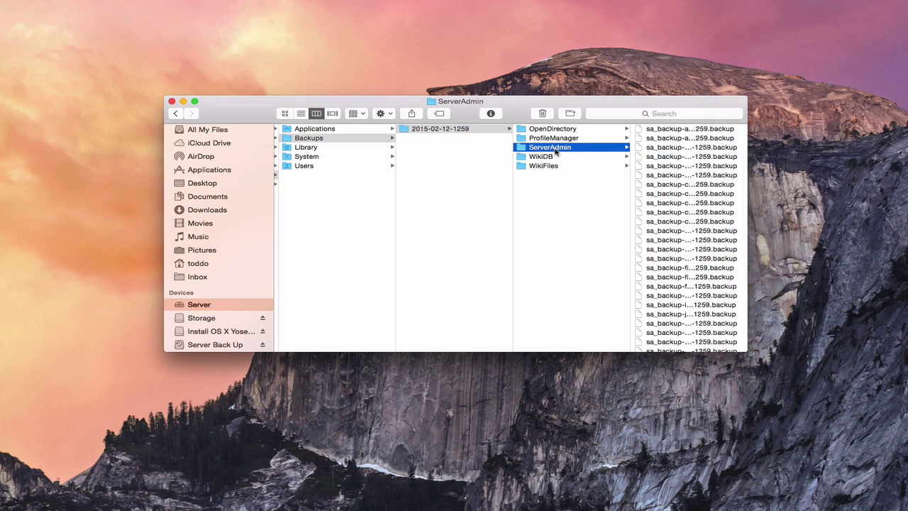
click(545, 158)
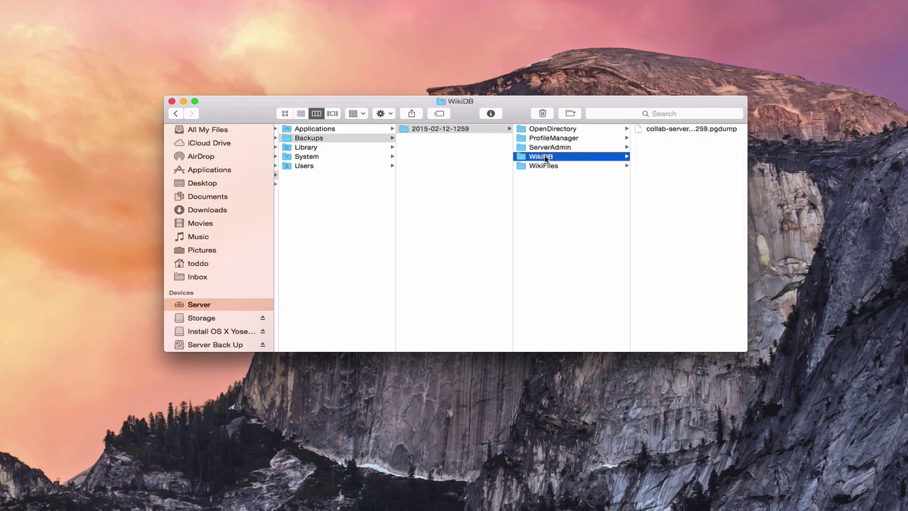
click(548, 167)
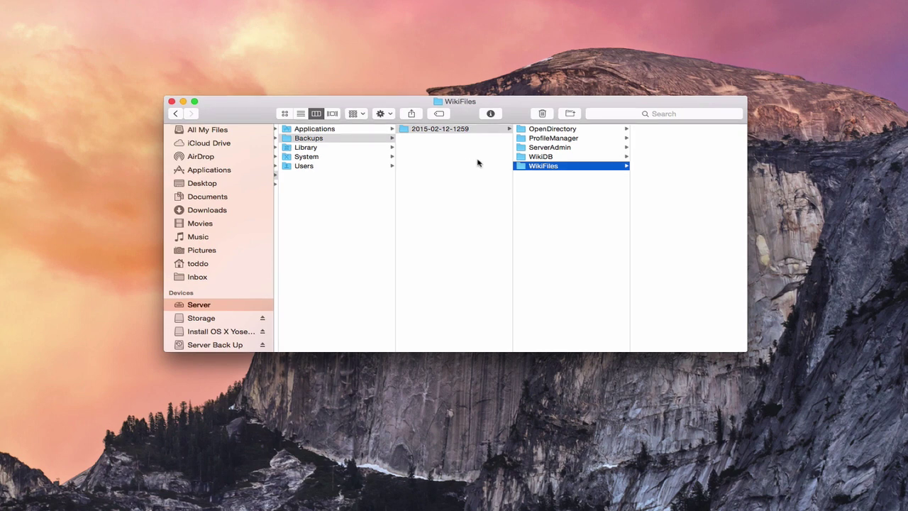
Open the LaunchDaemons folder inside the Library folder of Server HD
click(311, 149)
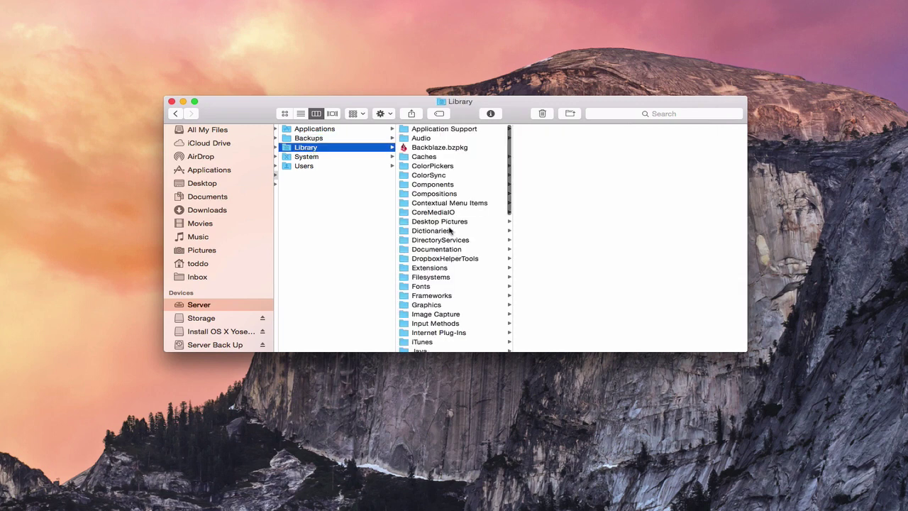
scroll(450, 230, down, 10)
scroll(450, 230, down, 4)
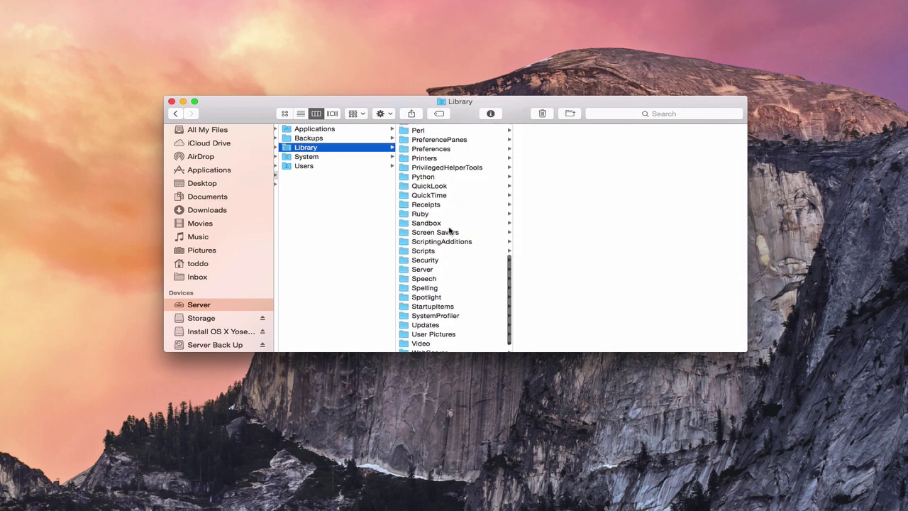
scroll(450, 230, up, 10)
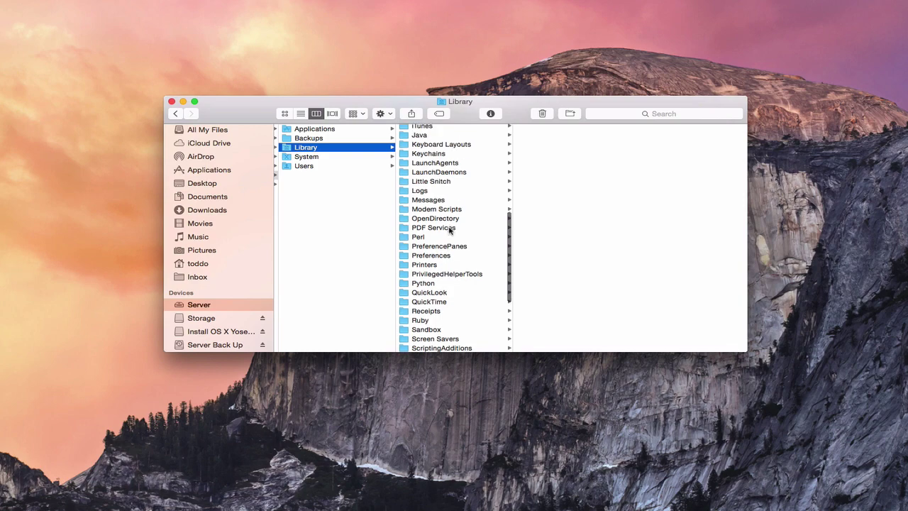
click(438, 214)
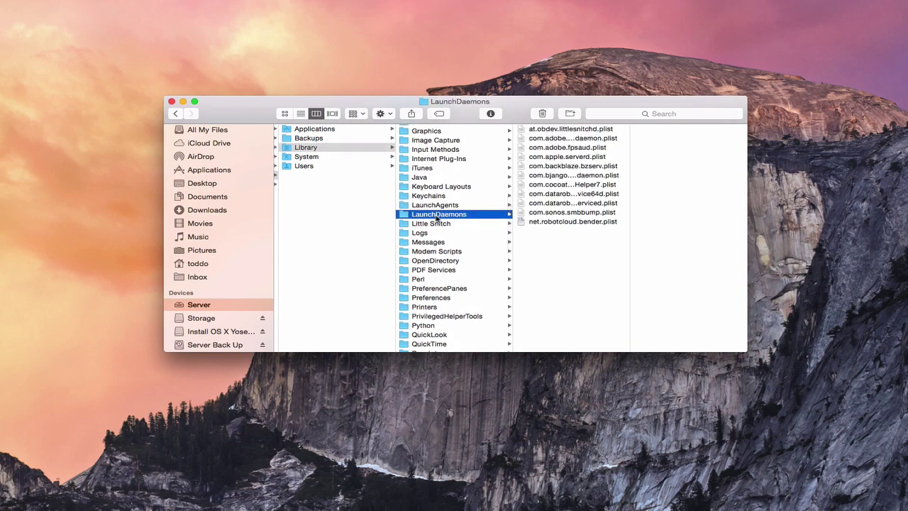